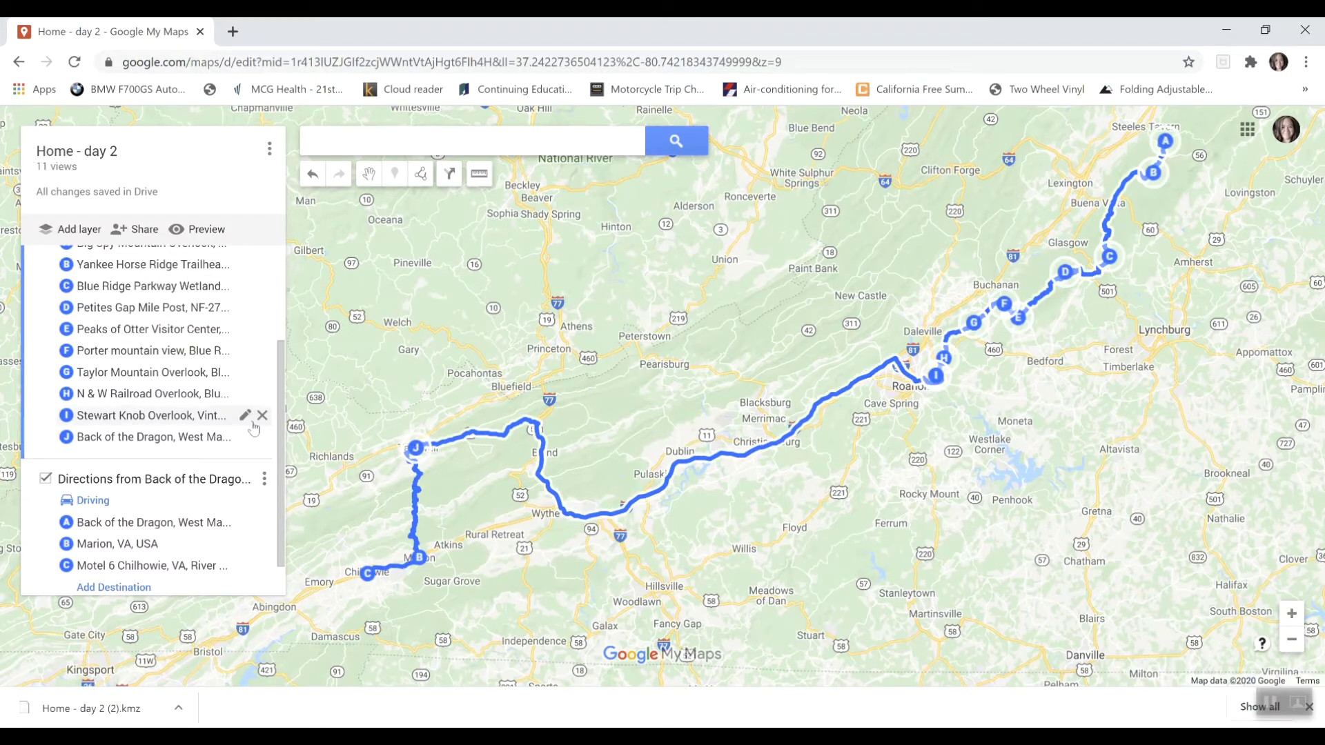
Tick the 'Directions from Afton, VA, USA to…' layer and pan to view its A–I route
scroll(273, 321, "up", 2)
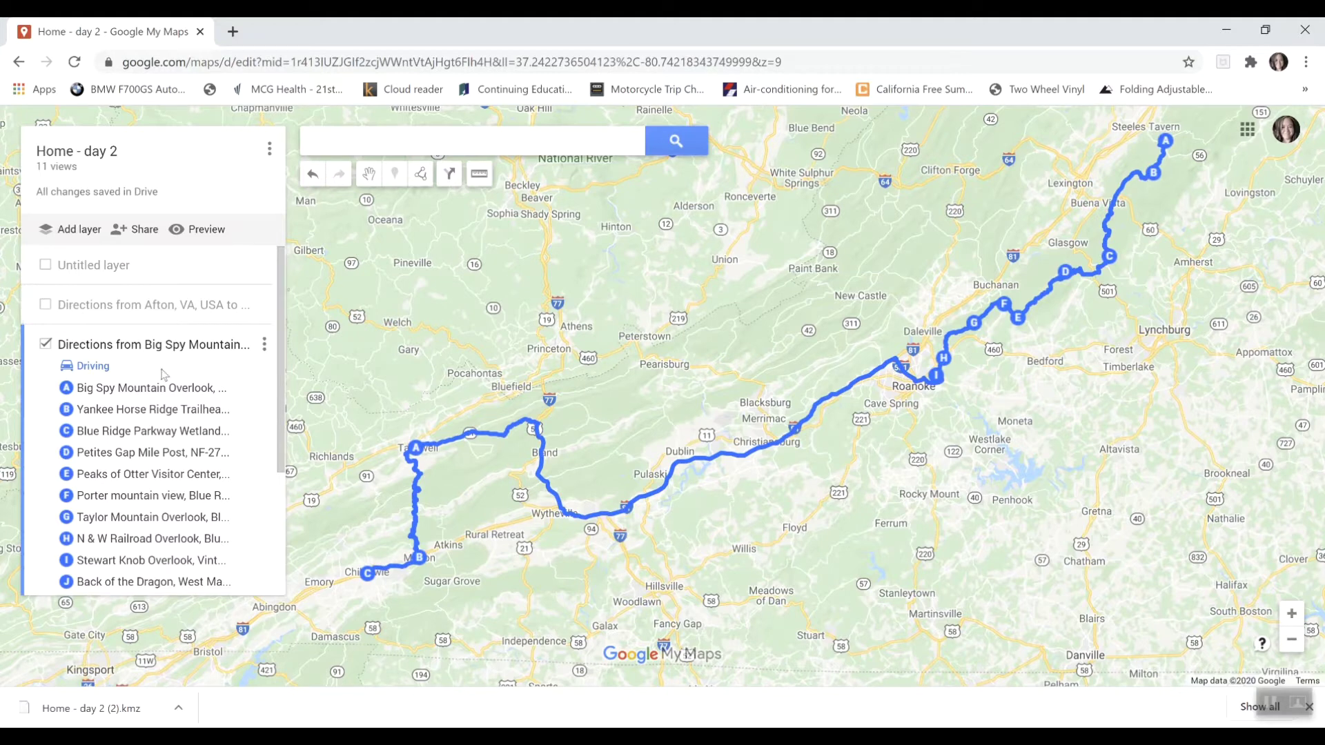
left_click(45, 305)
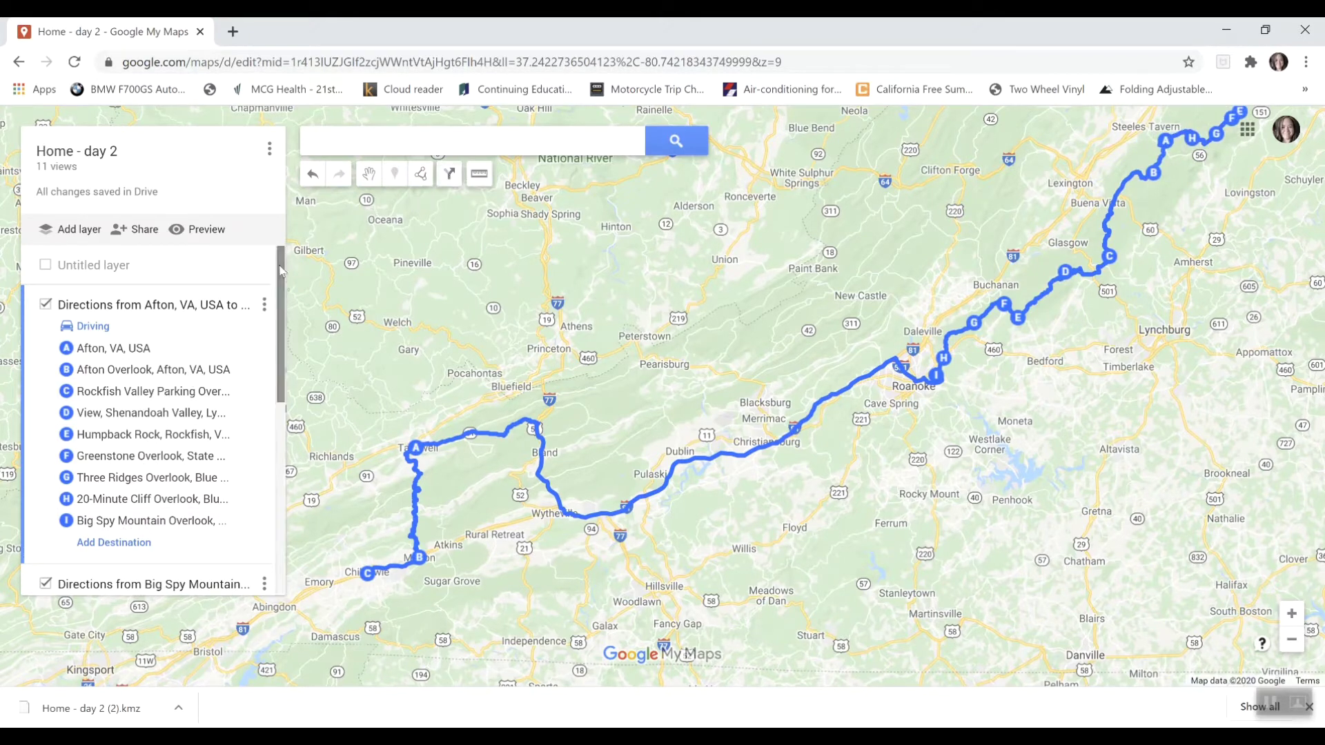
left_click_drag(279, 307, 300, 453)
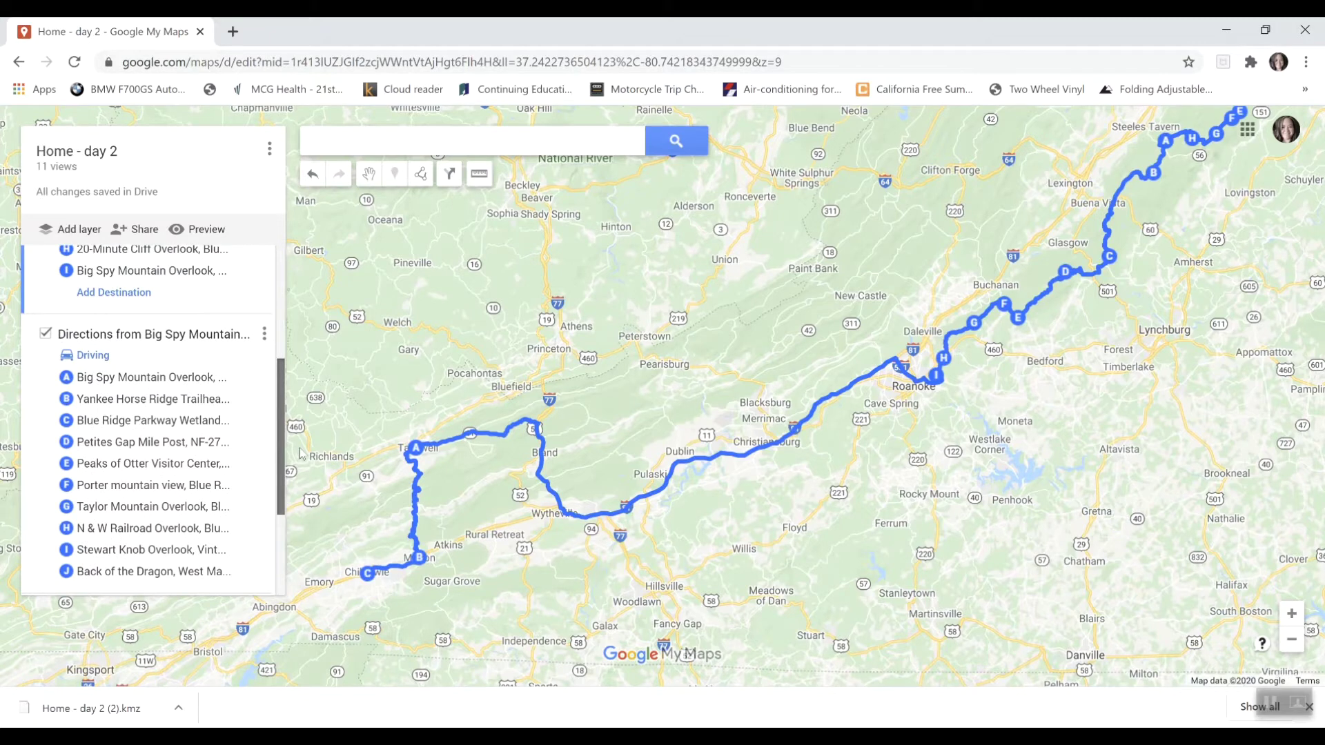
left_click_drag(300, 453, 319, 330)
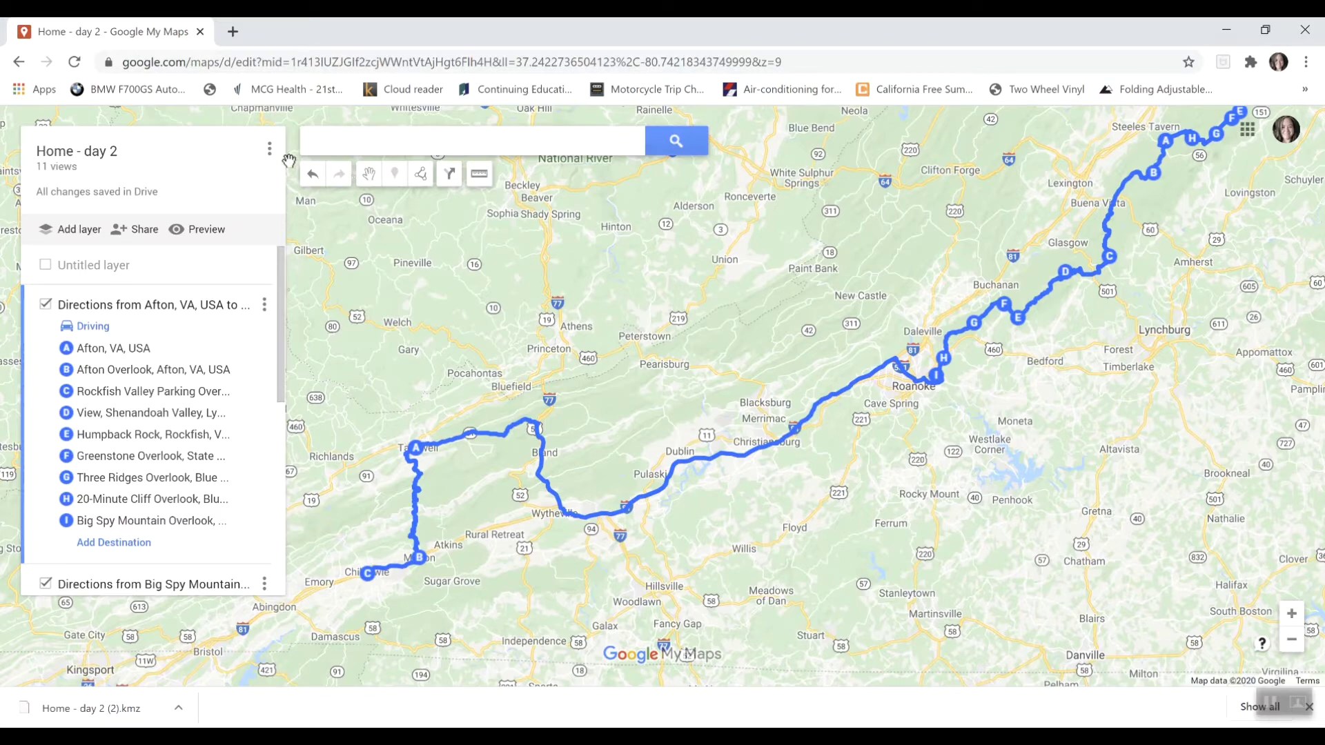
Export the entire map, not just the Afton layer, as 'Home - day 2 (3).kmz'
left_click(270, 151)
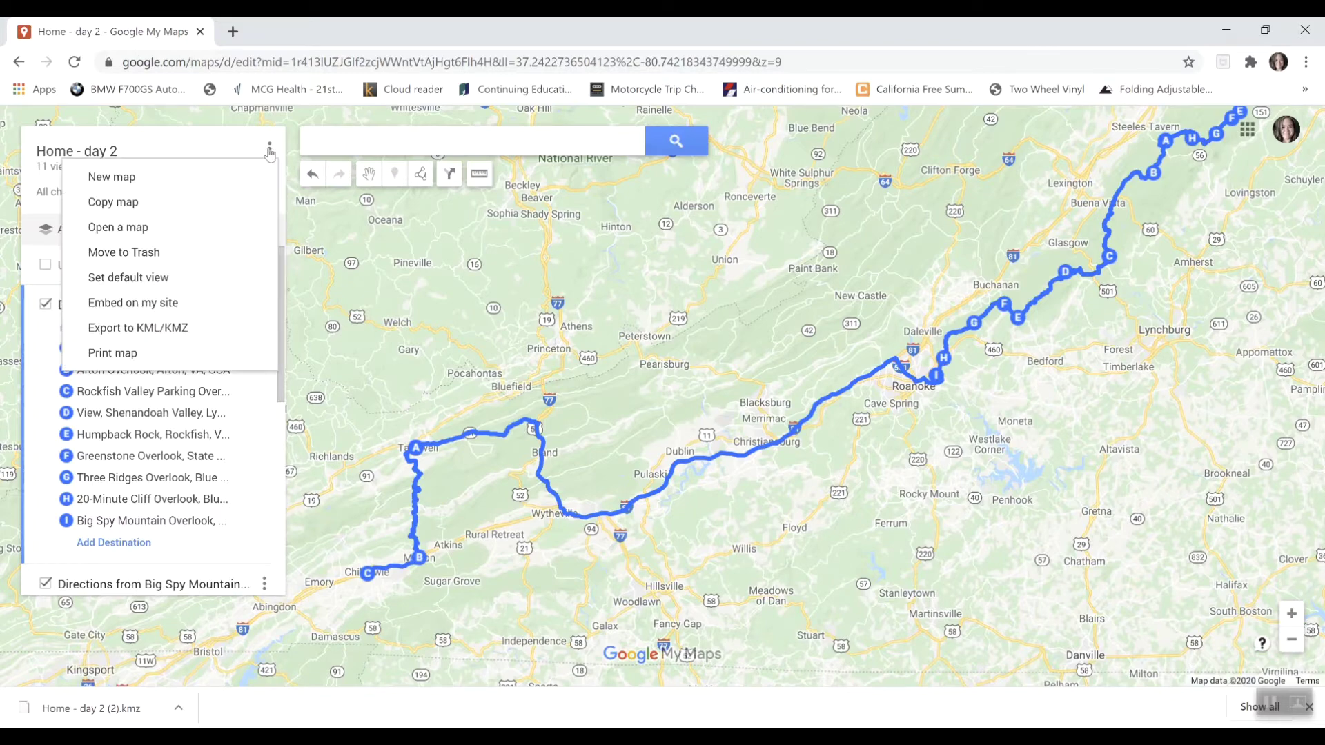
left_click(133, 330)
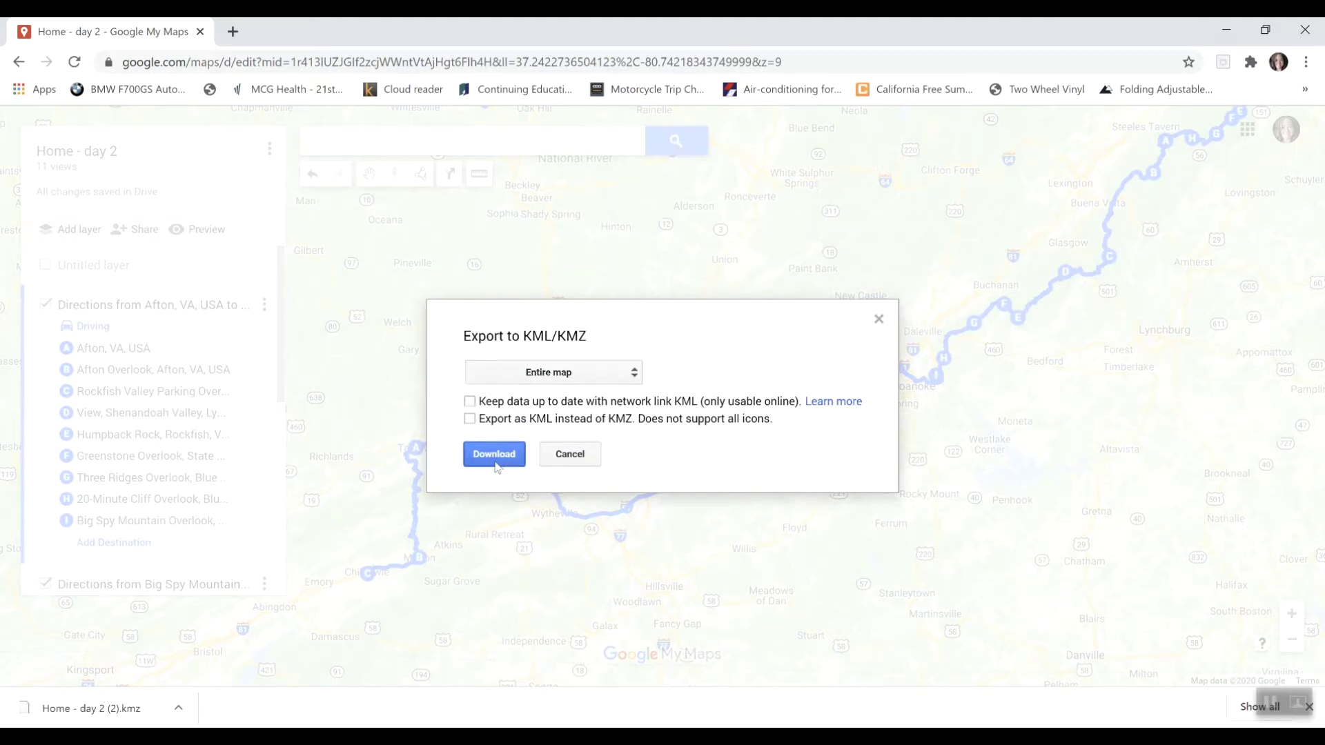
left_click(636, 380)
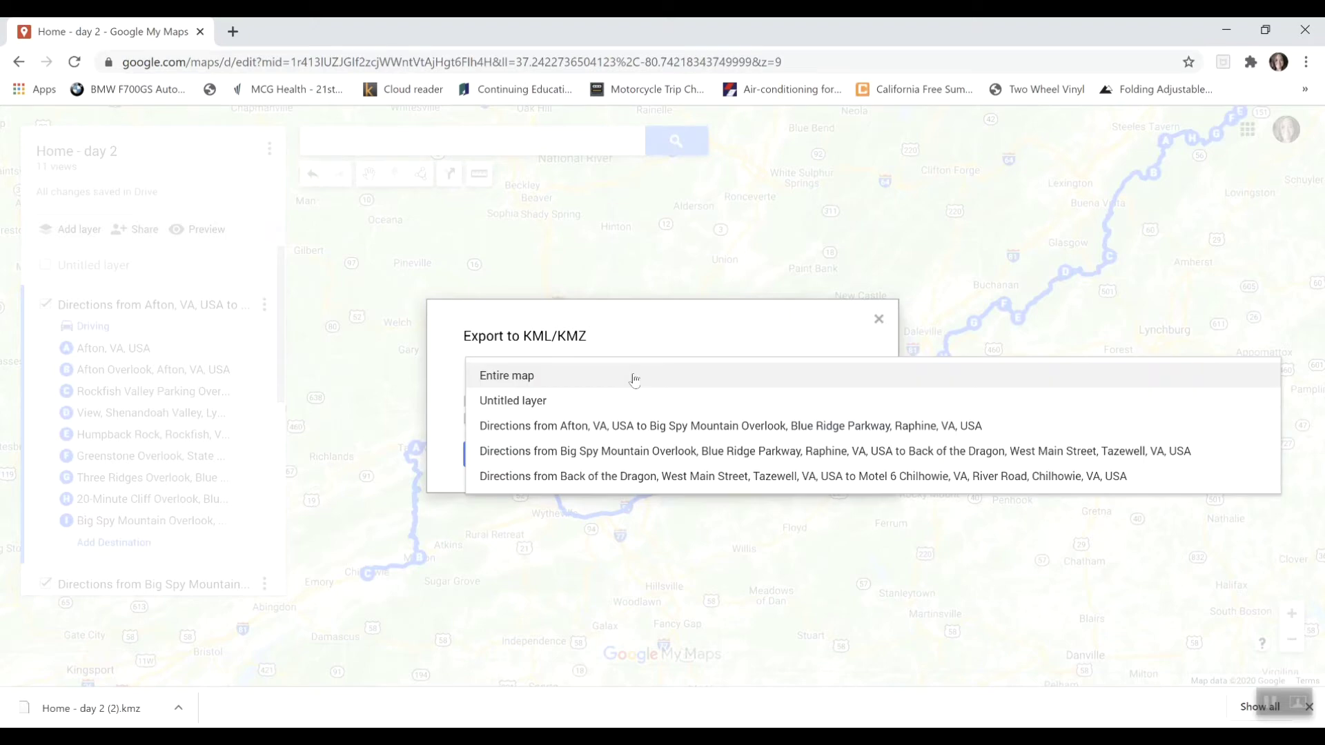
left_click(628, 426)
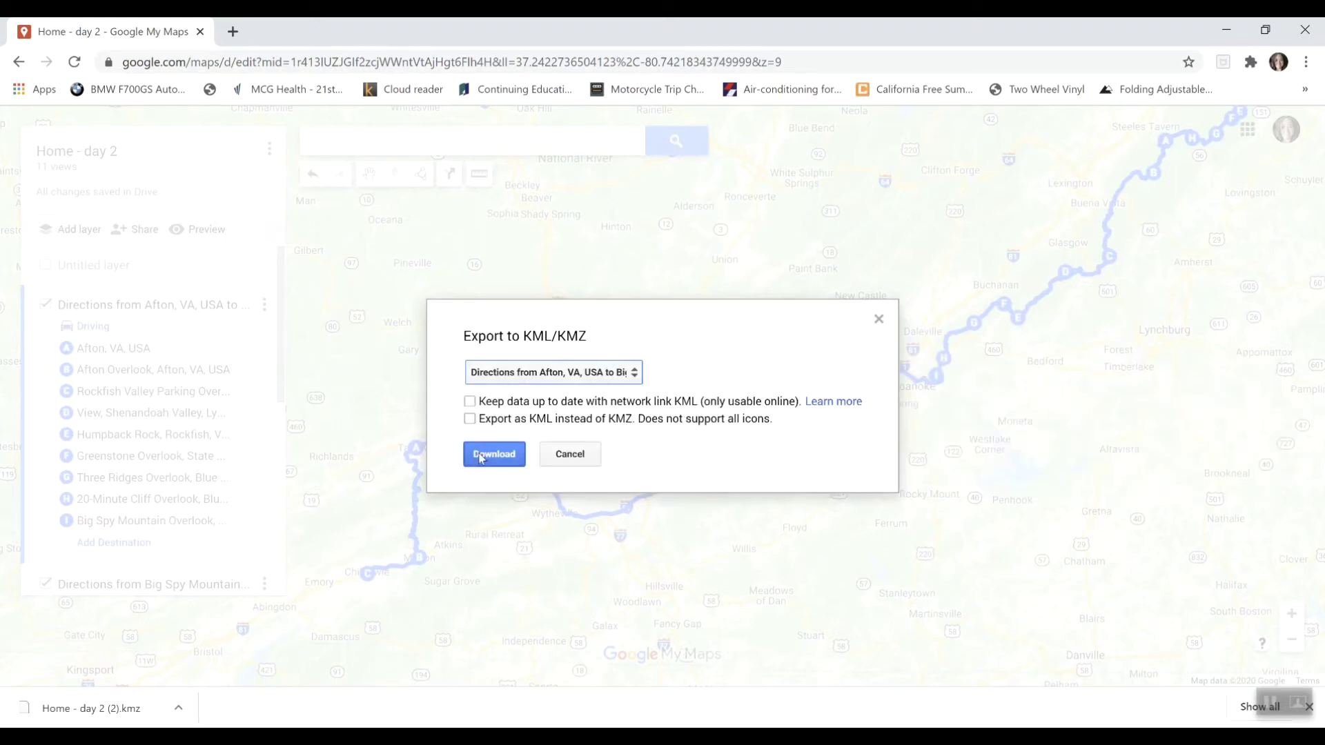
left_click(637, 377)
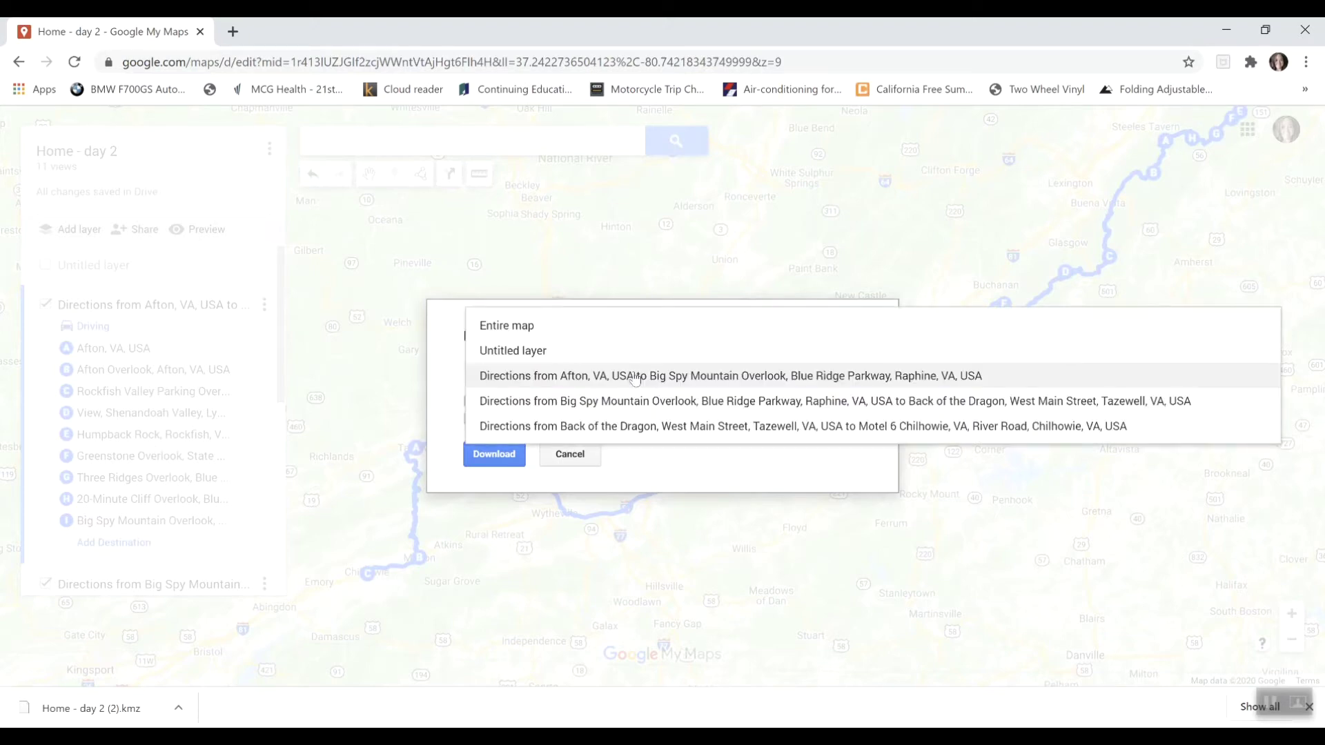
left_click(528, 330)
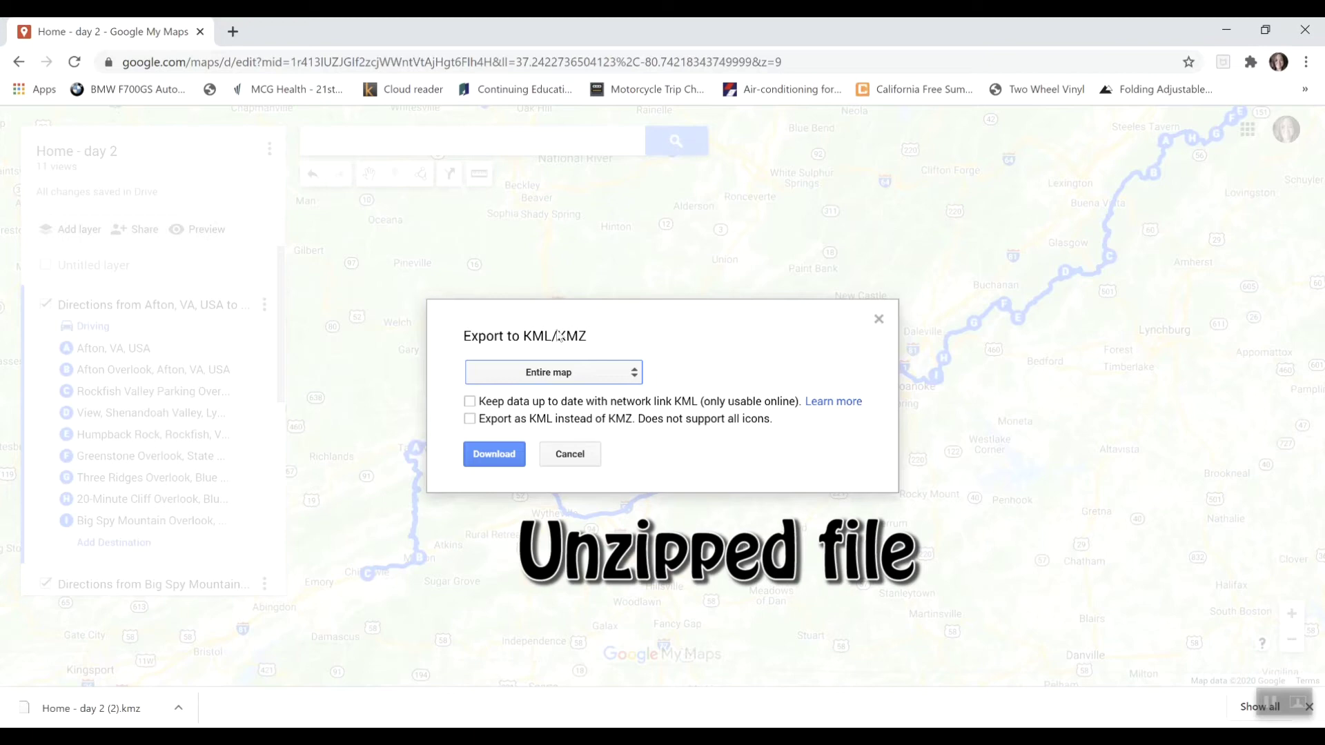
left_click(496, 457)
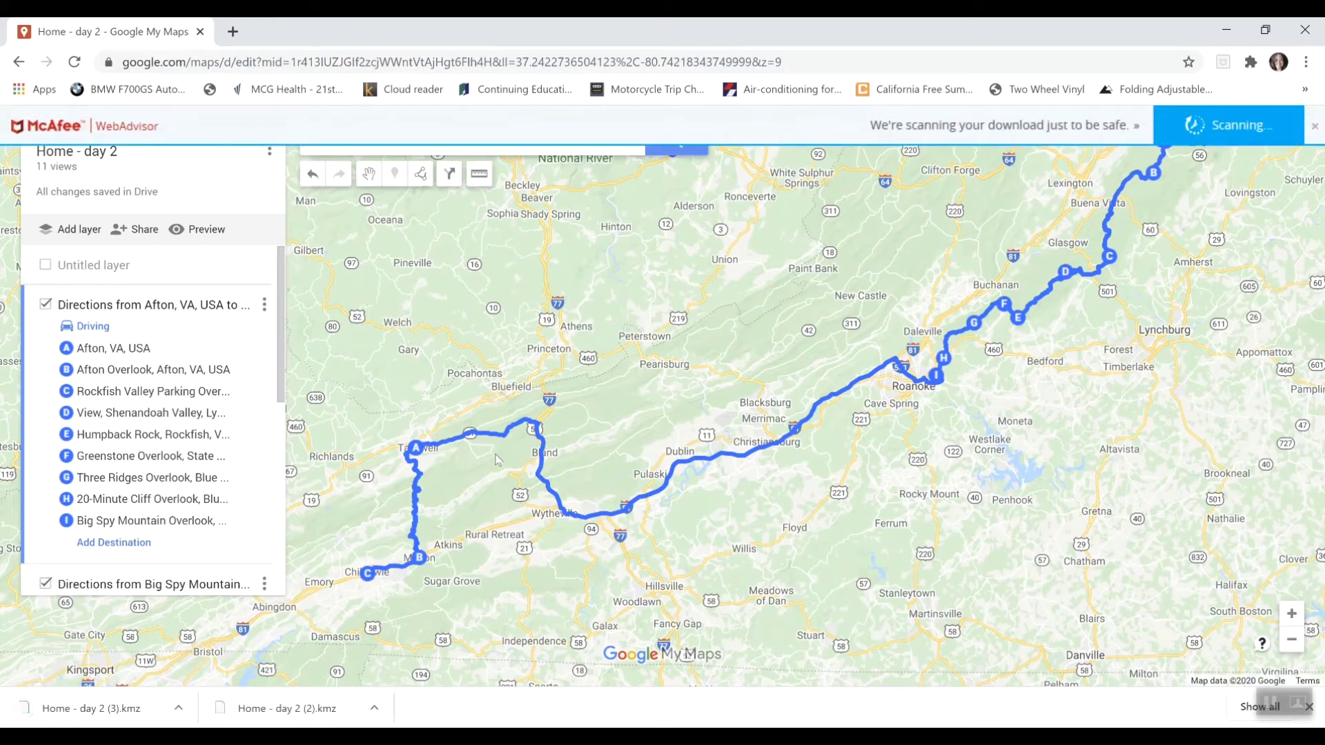
Show 'Home - day 2 (3).kmz' in the Downloads folder, then minimize Explorer and Chrome to reach BaseCamp
left_click(178, 708)
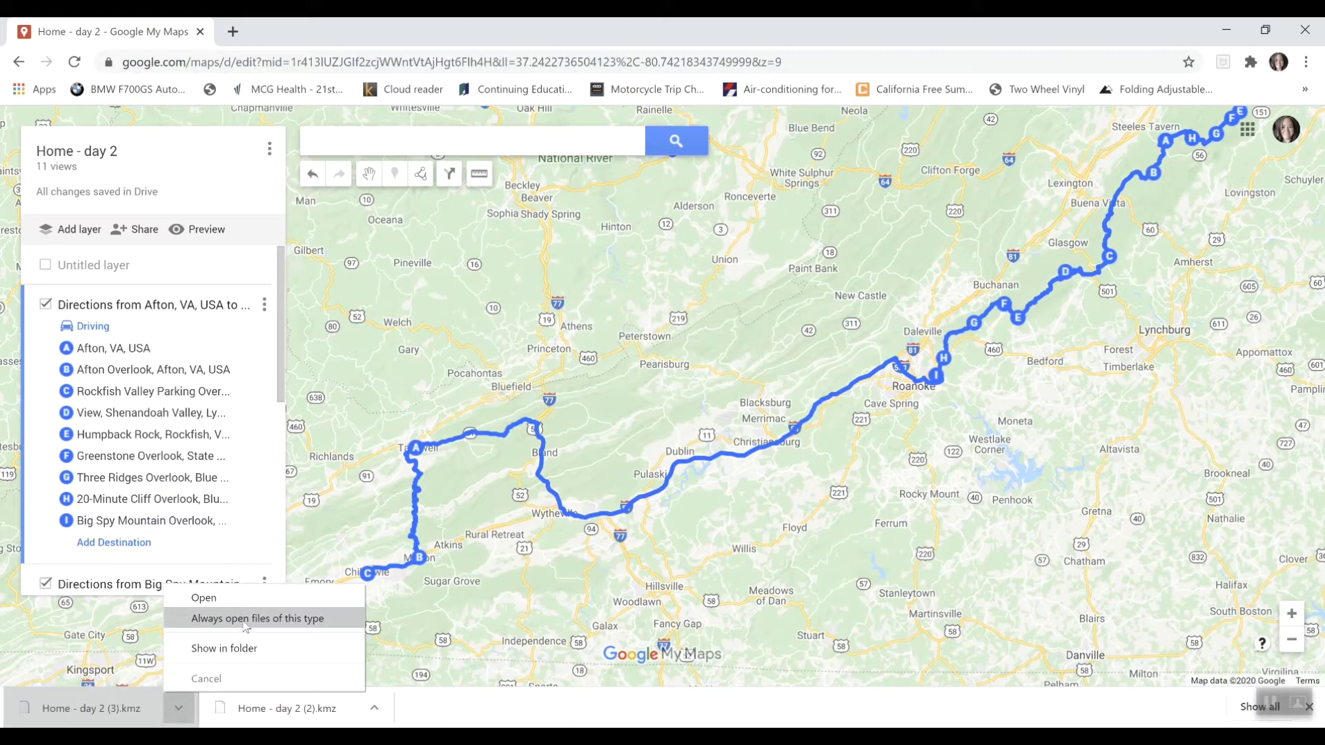
left_click(246, 647)
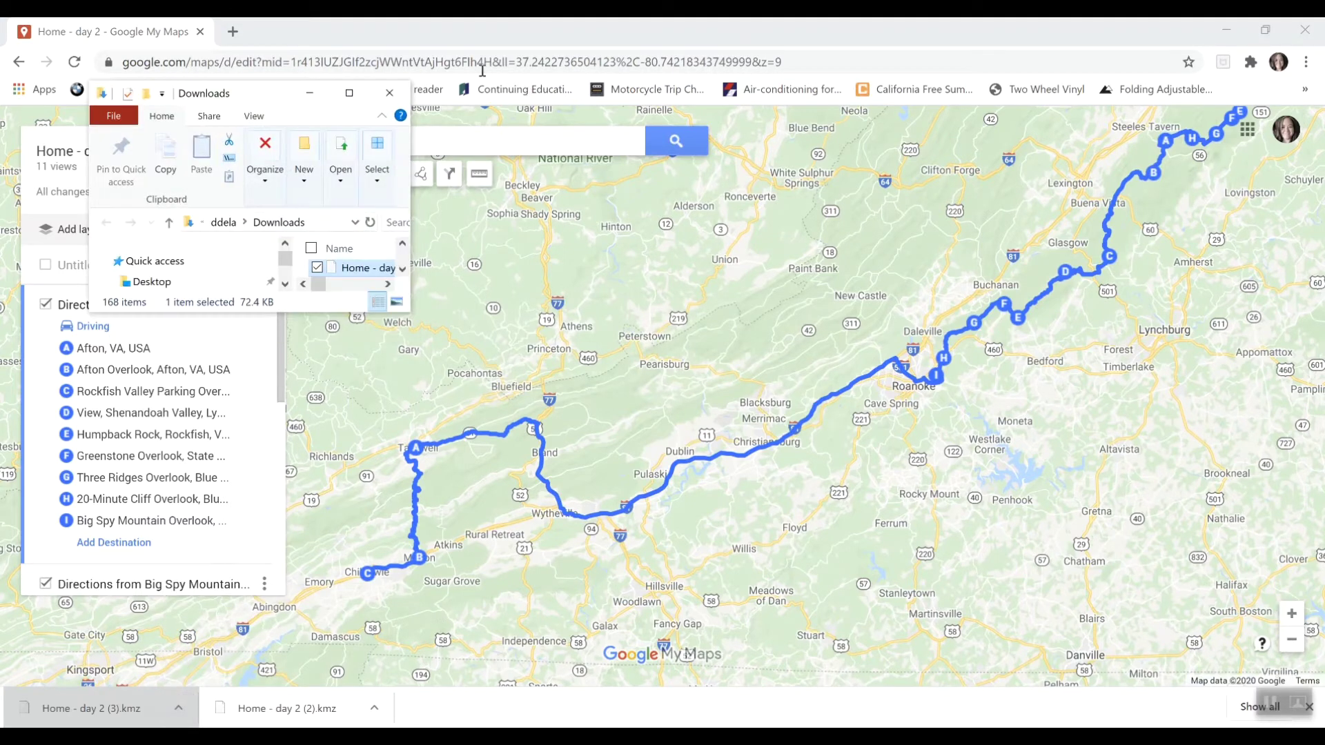
left_click(358, 95)
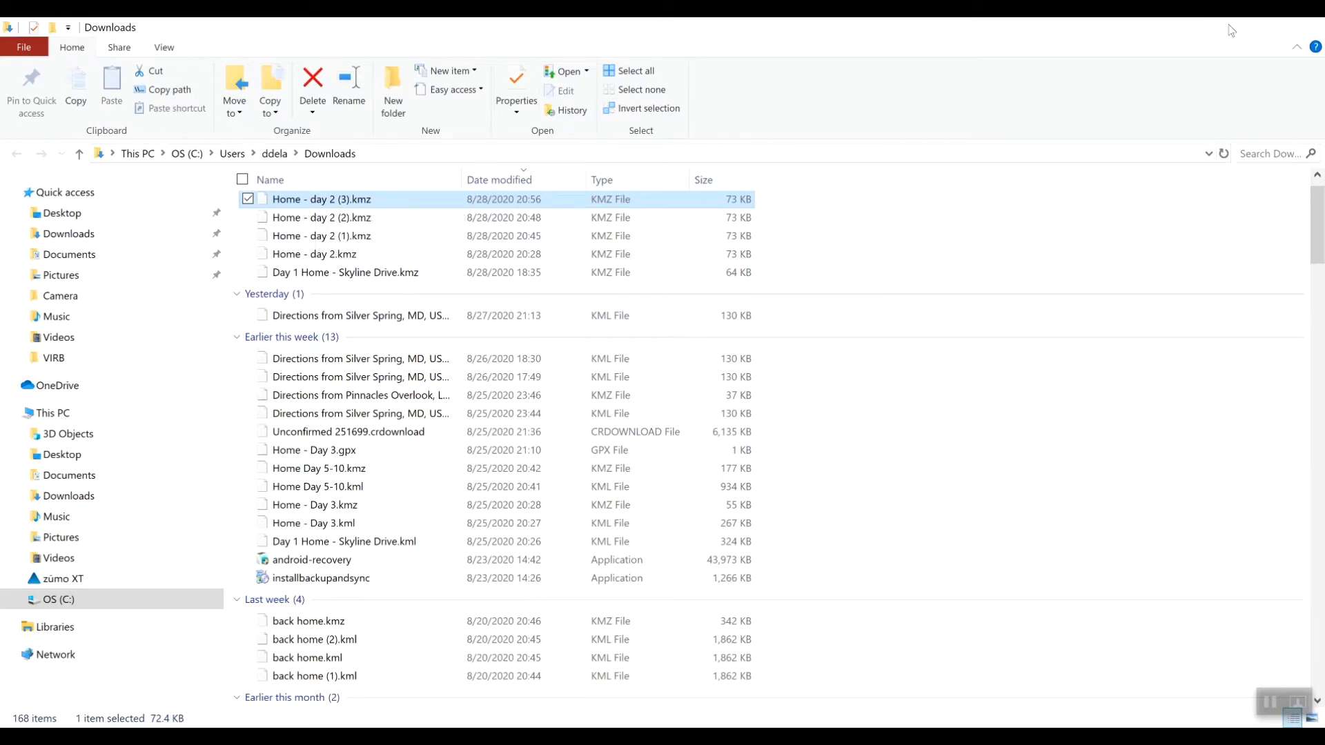
left_click(1224, 27)
left_click(1224, 24)
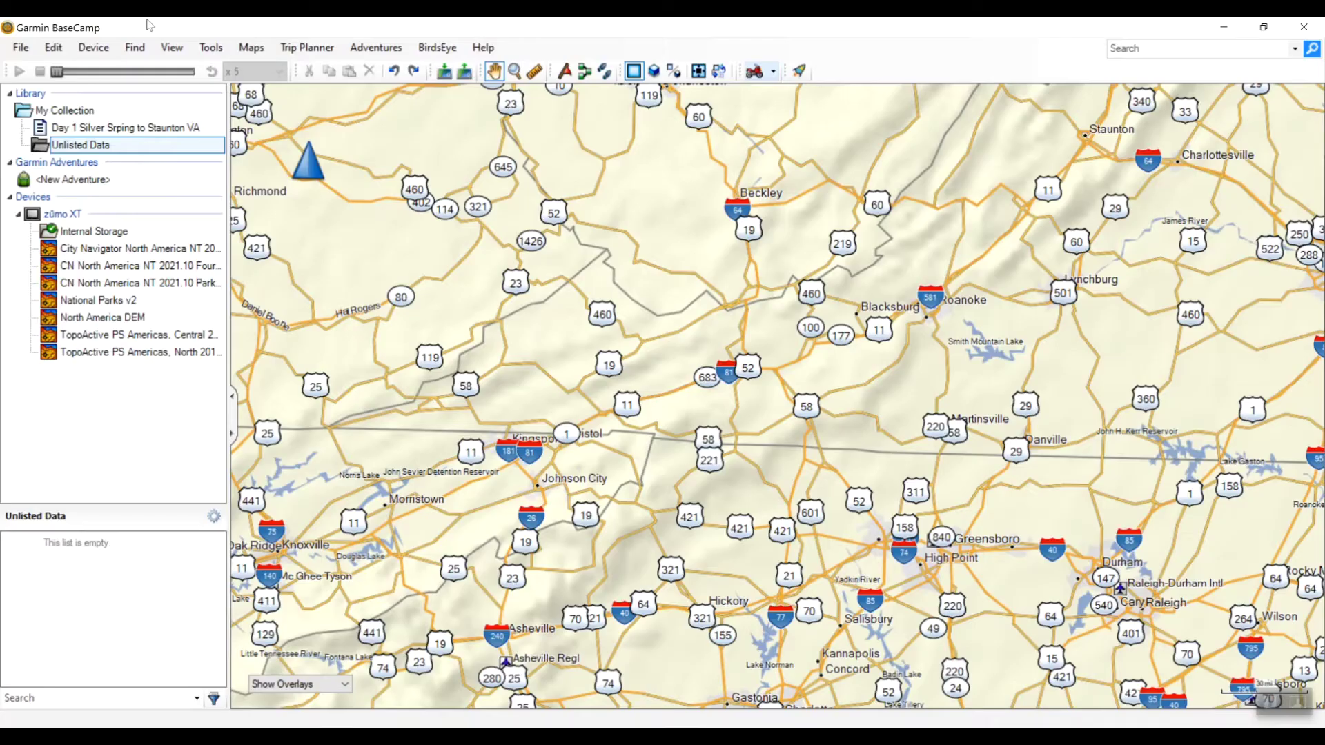
Add a new list named 'Day 2' under My Collection and bring up the File menu
left_click(74, 112)
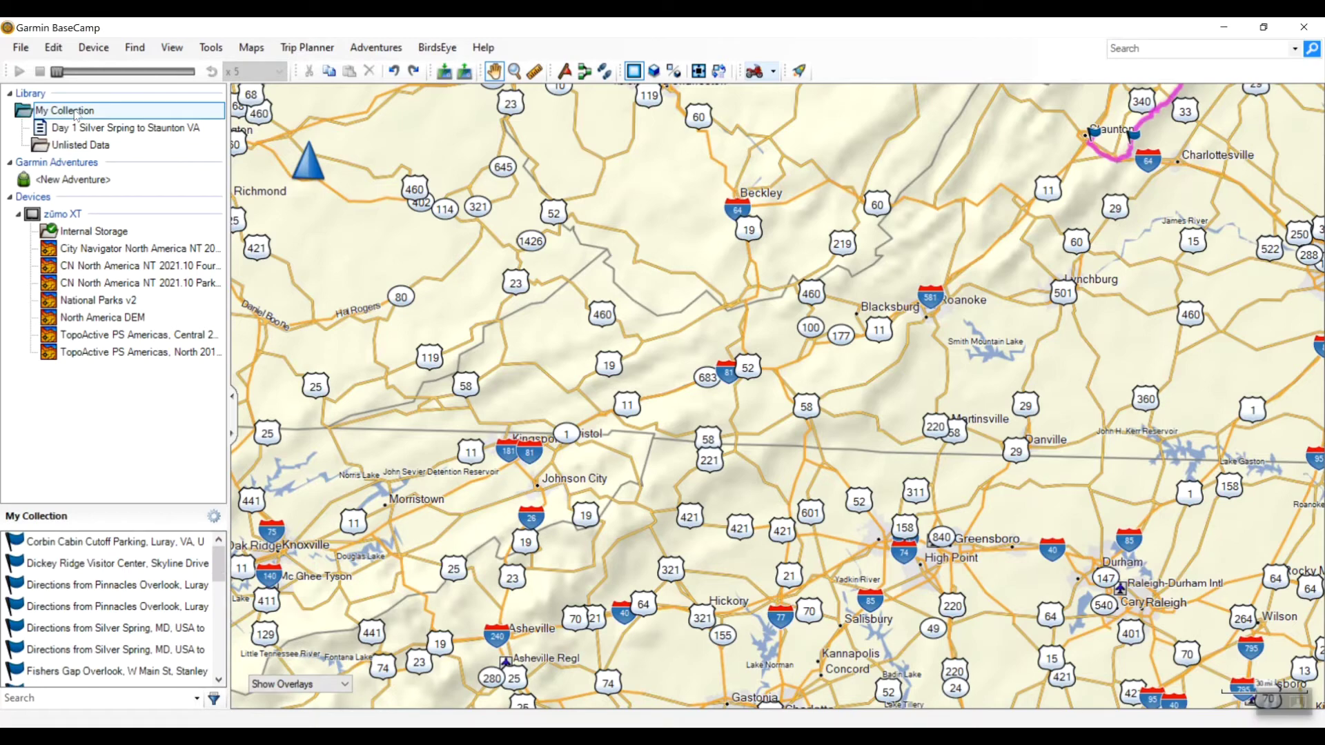
right_click(75, 112)
left_click(145, 218)
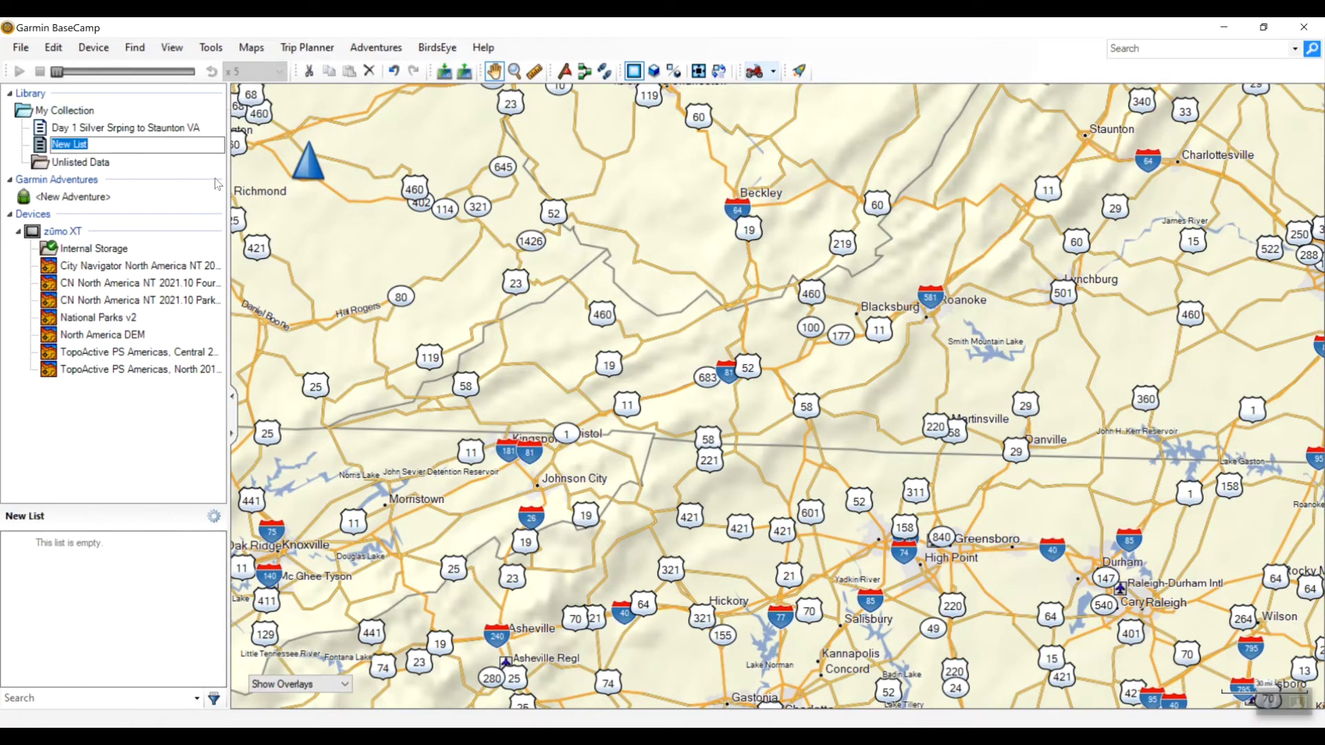
type("Day 2")
key("Return")
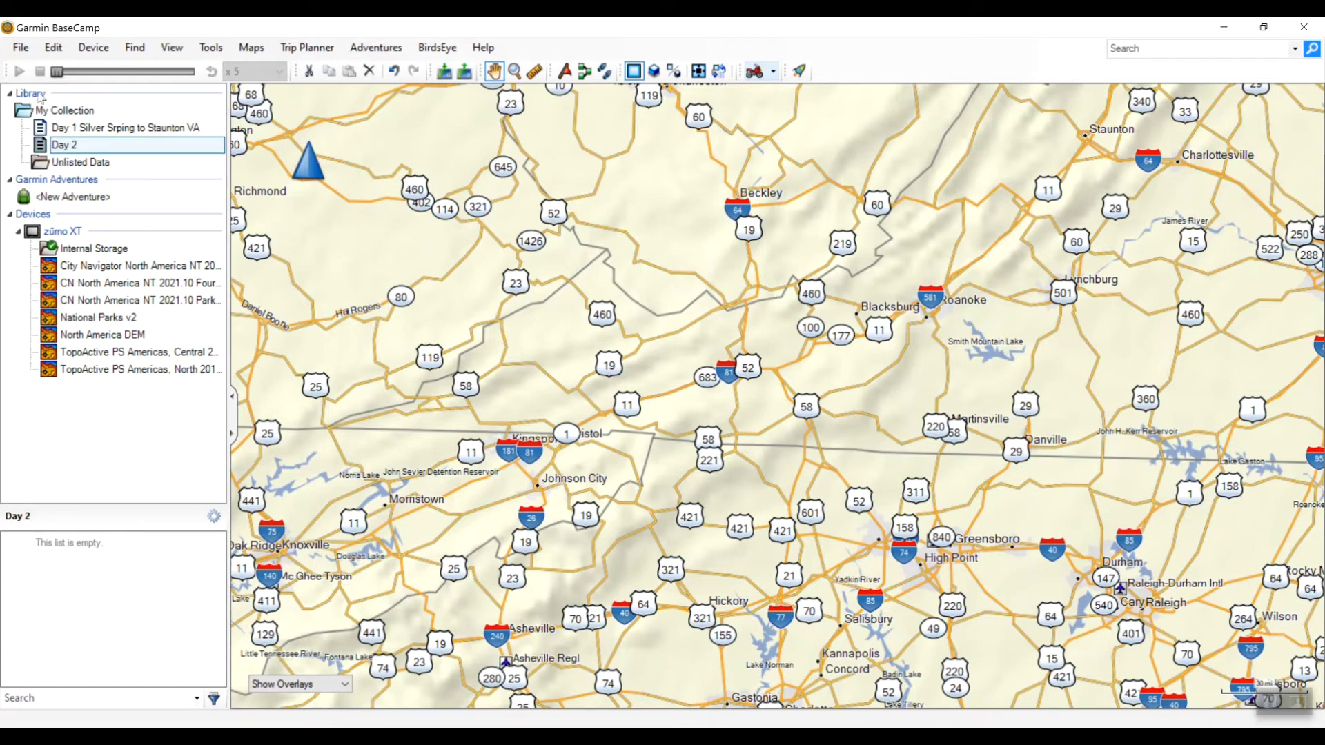
left_click(21, 50)
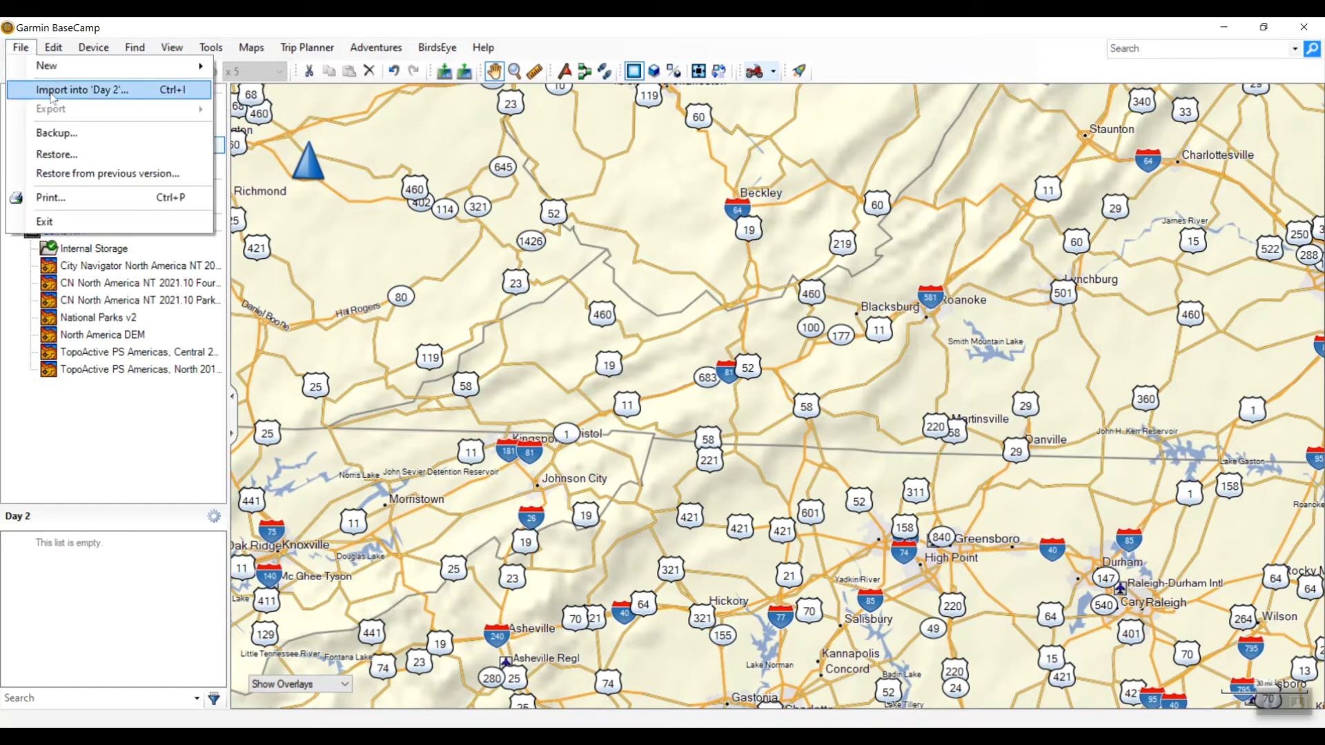
Import 'Home - day 2 (3).kmz' from Downloads into the Day 2 list
left_click(94, 89)
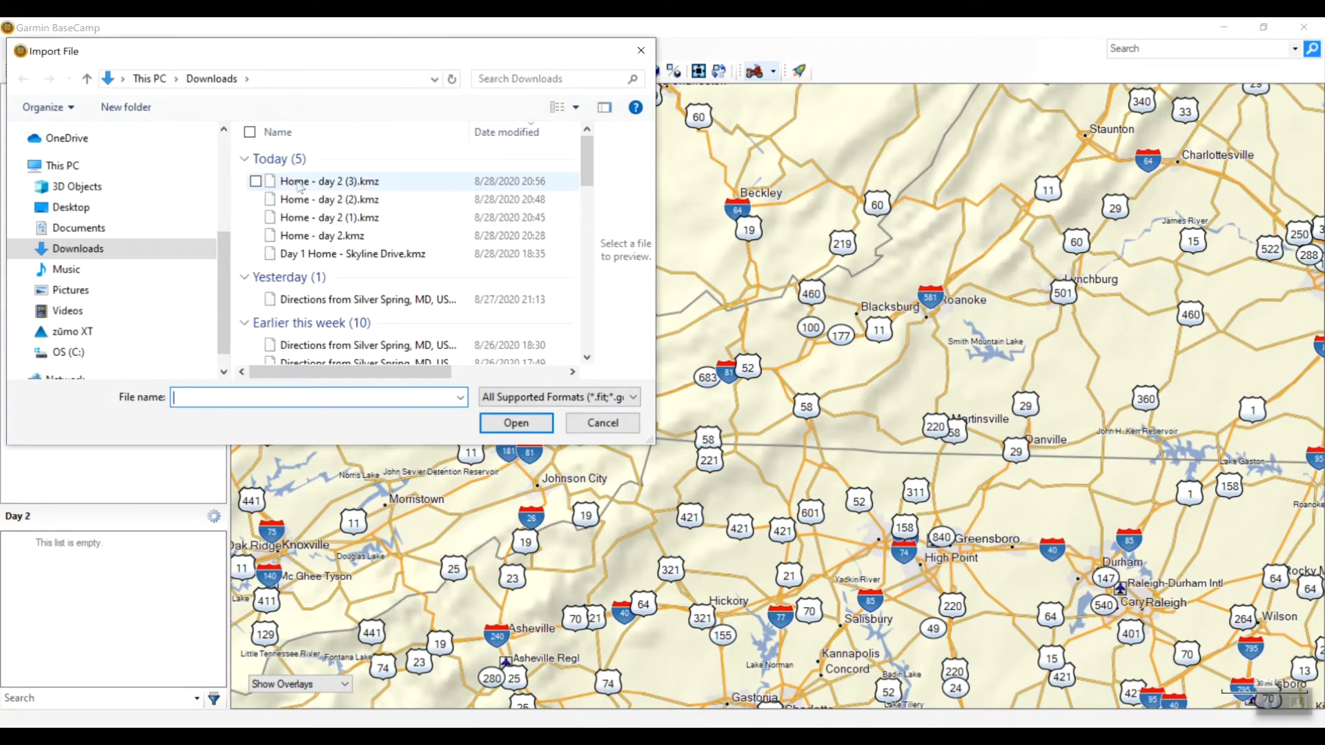
left_click(300, 182)
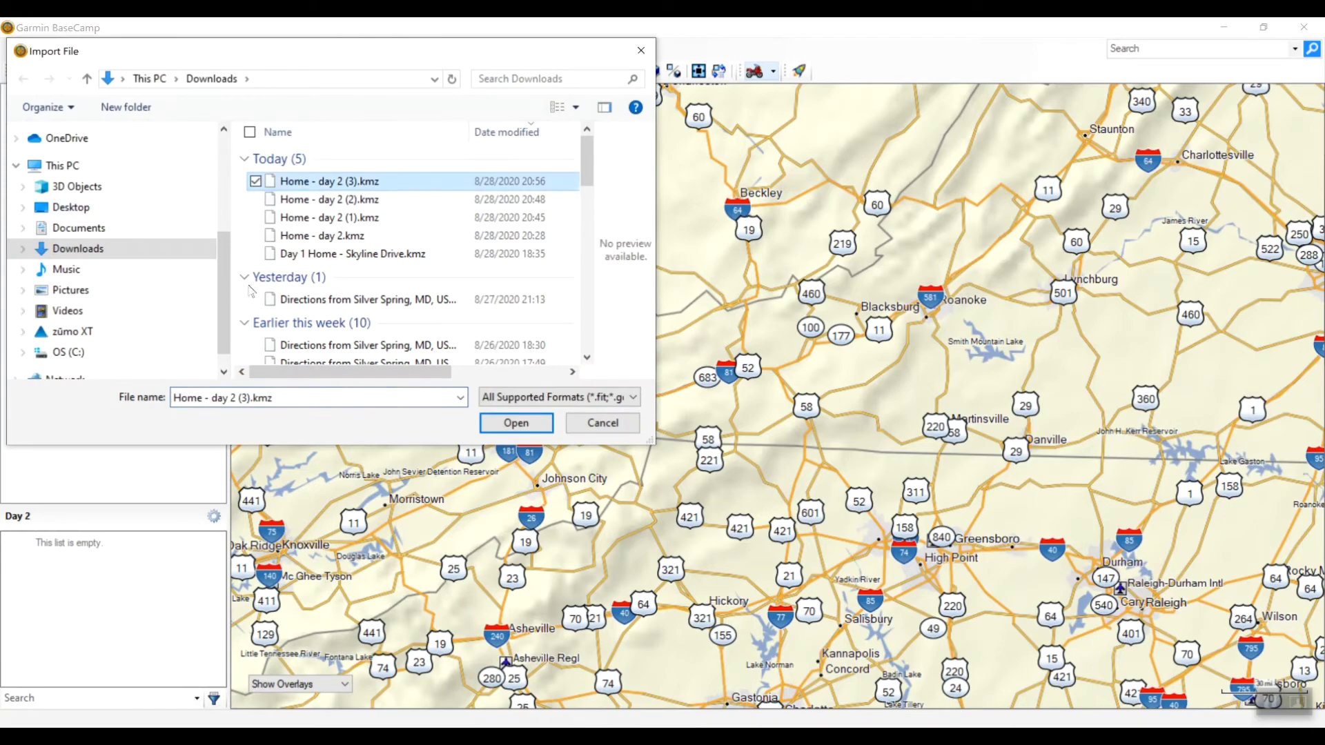
left_click(517, 422)
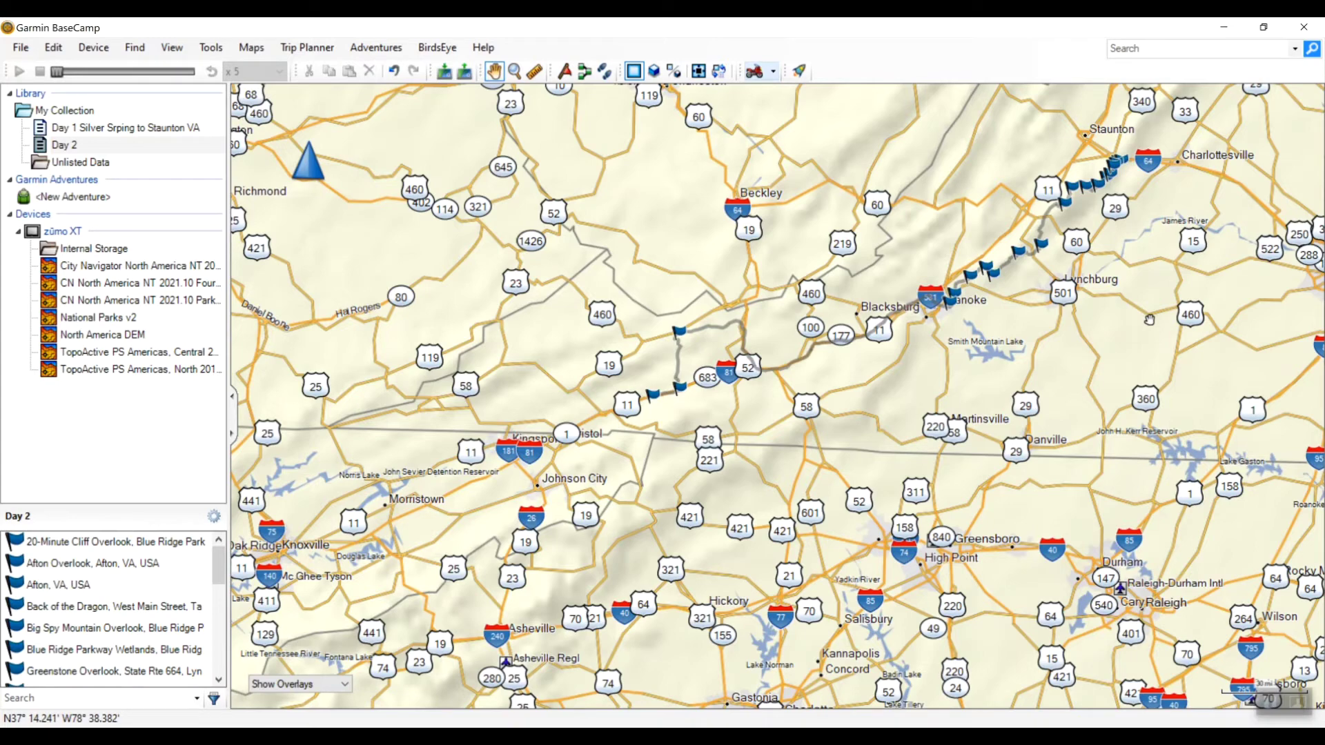
Create routes from the Big Spy Mountain, Back of the Dragon and Afton–Big Spy tracks
right_click(1050, 209)
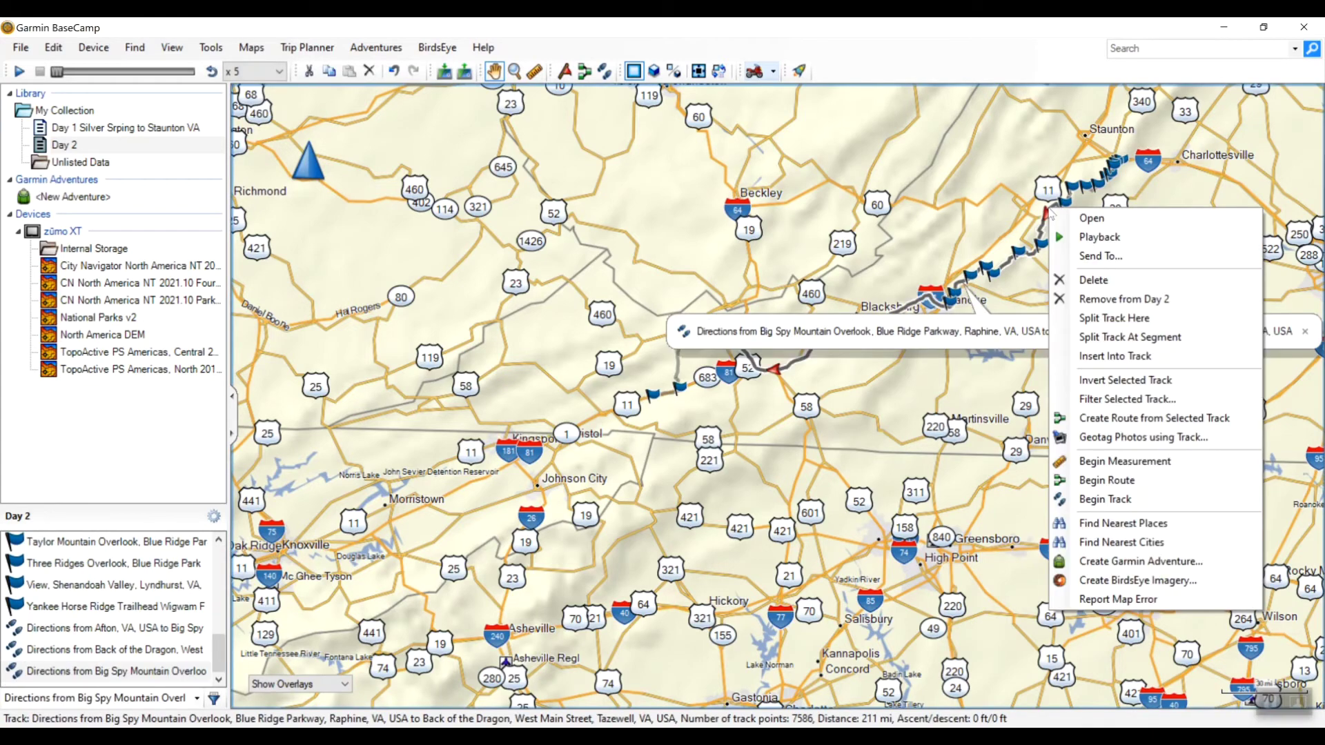
left_click(1138, 418)
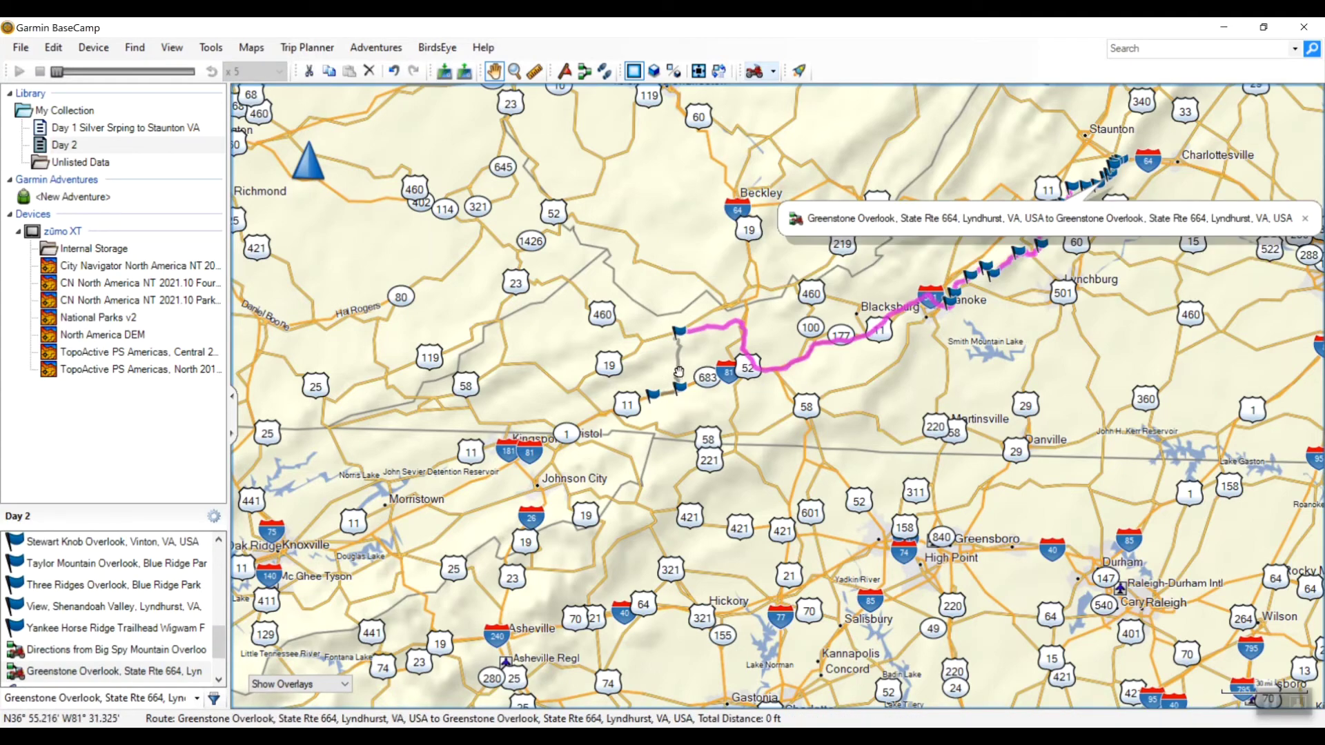
right_click(677, 374)
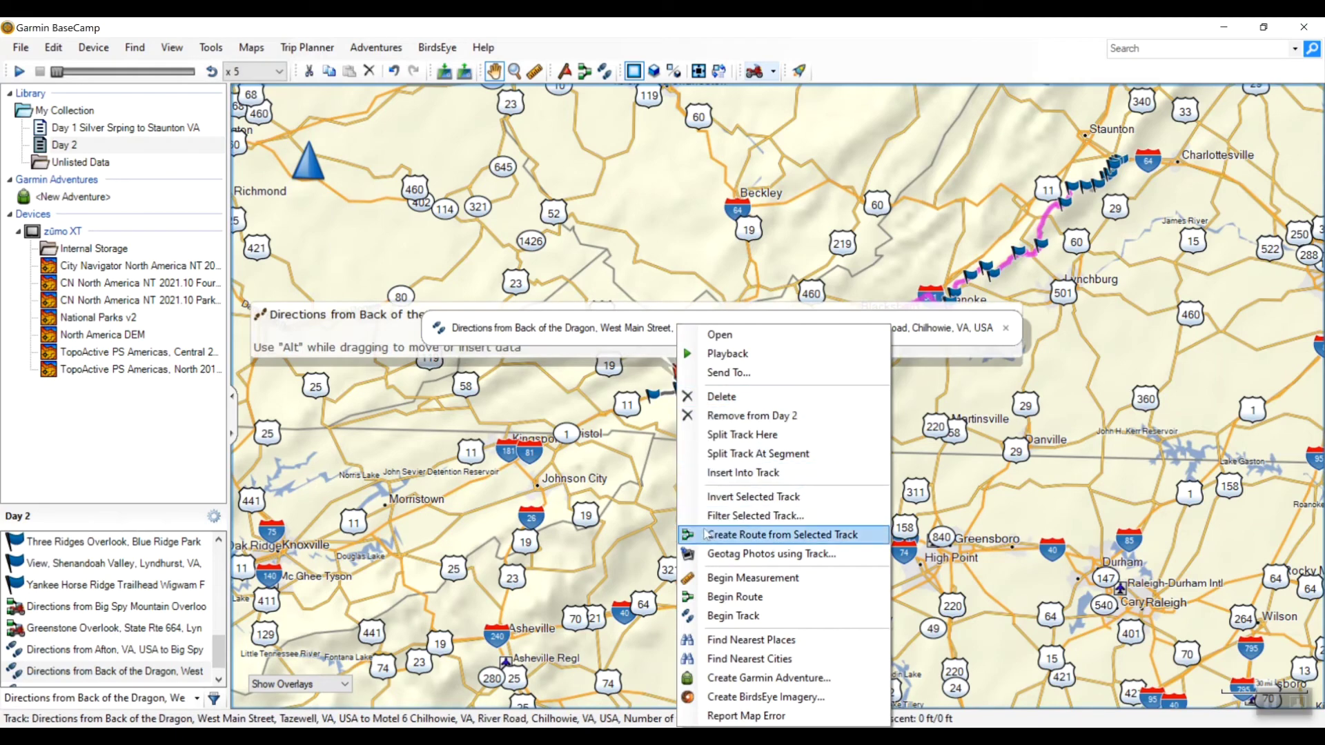
left_click(719, 537)
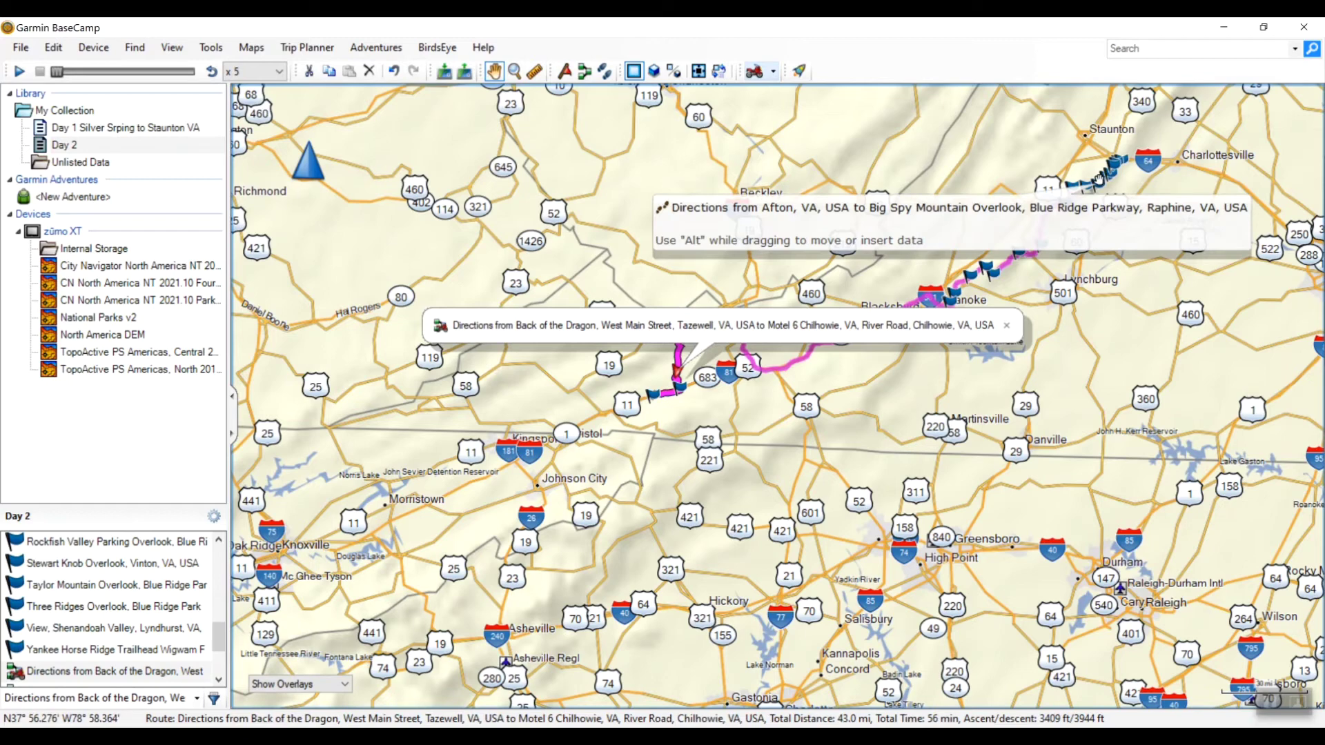
right_click(1101, 179)
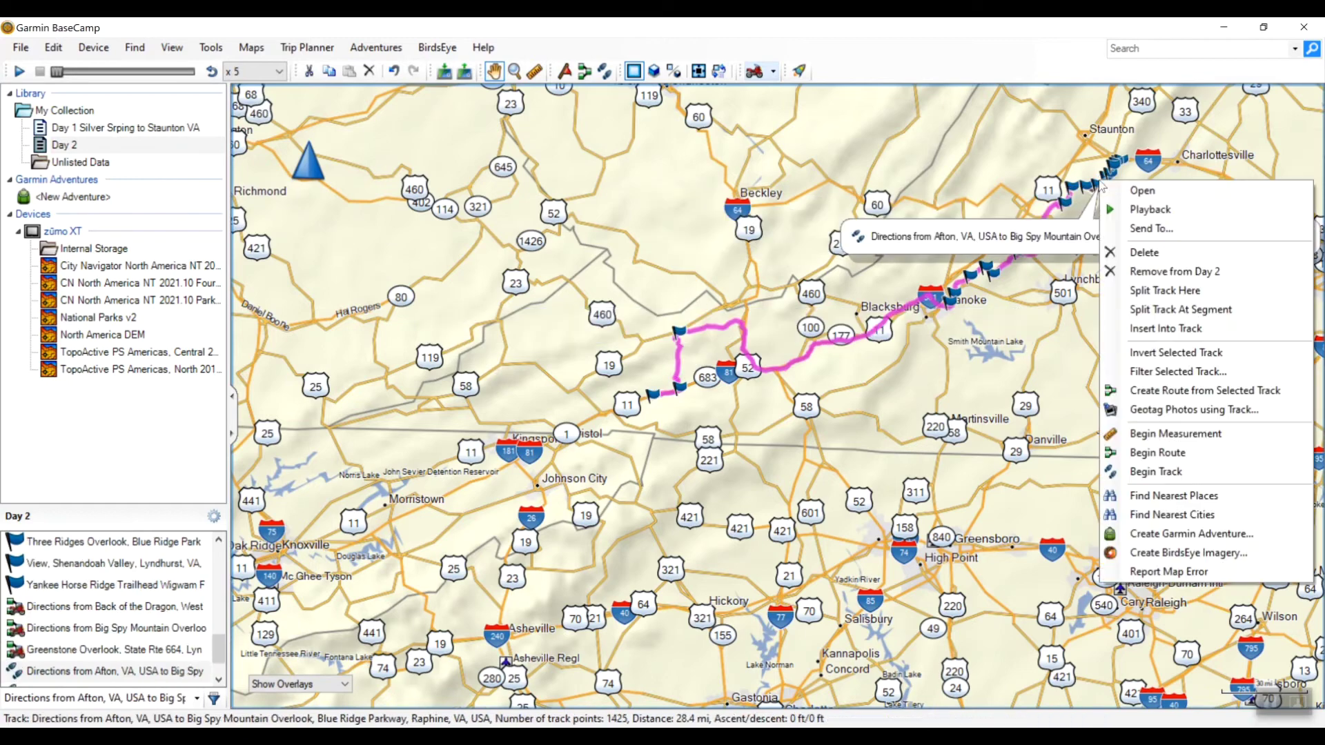
left_click(1167, 393)
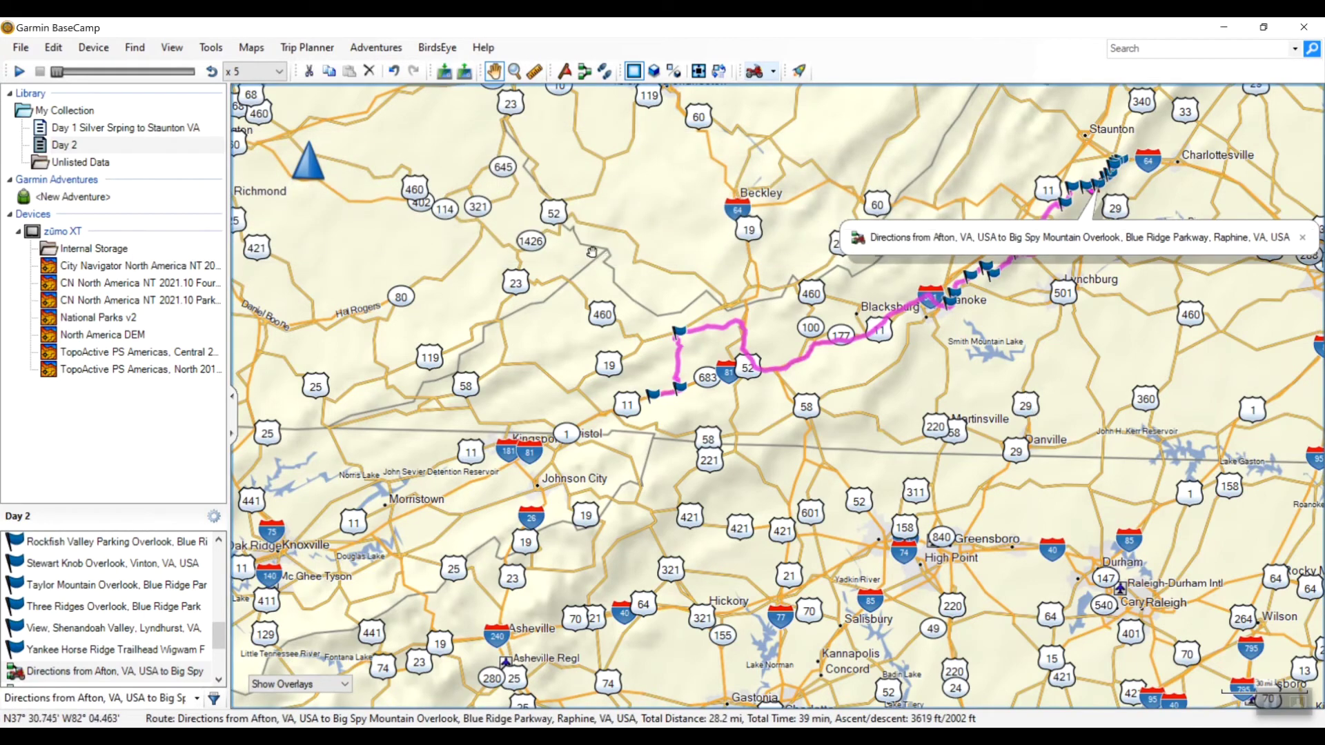
left_click(1304, 238)
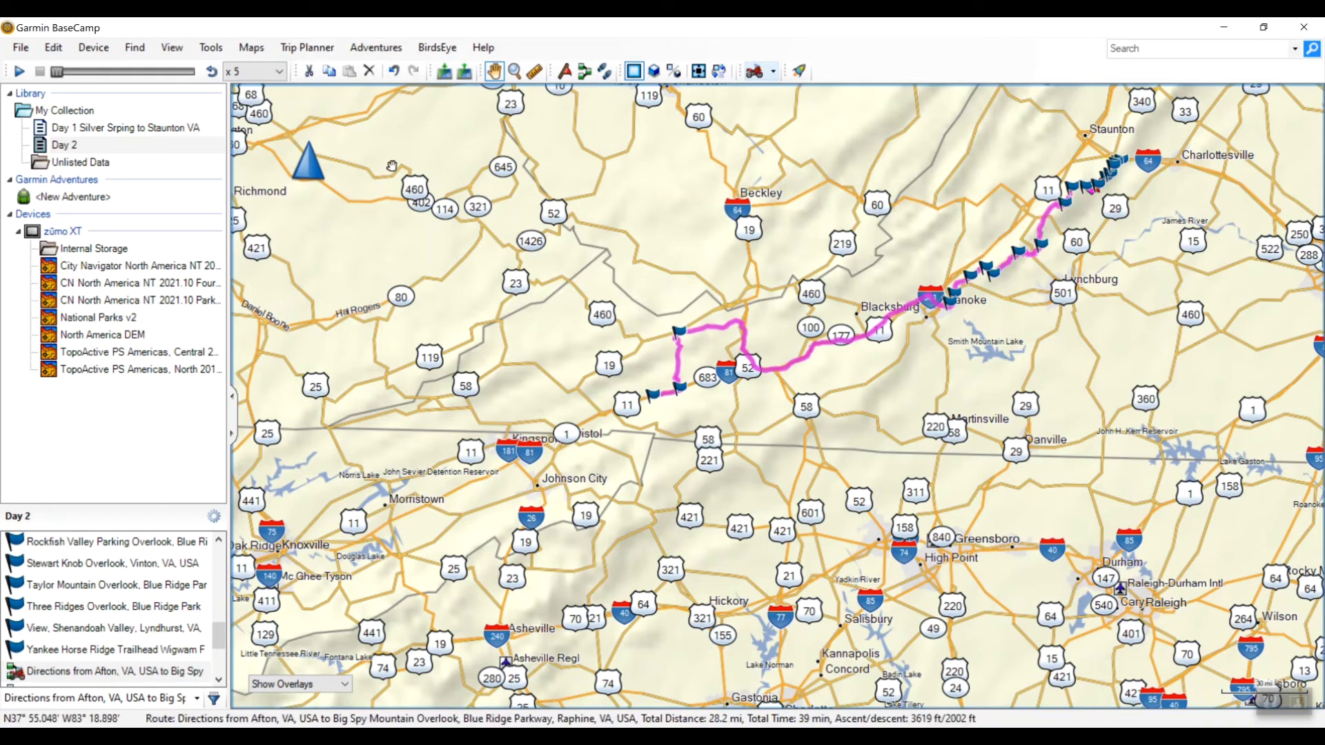
Send the 'Day 2' collection with its new routes to the zūmo XT
left_click(91, 48)
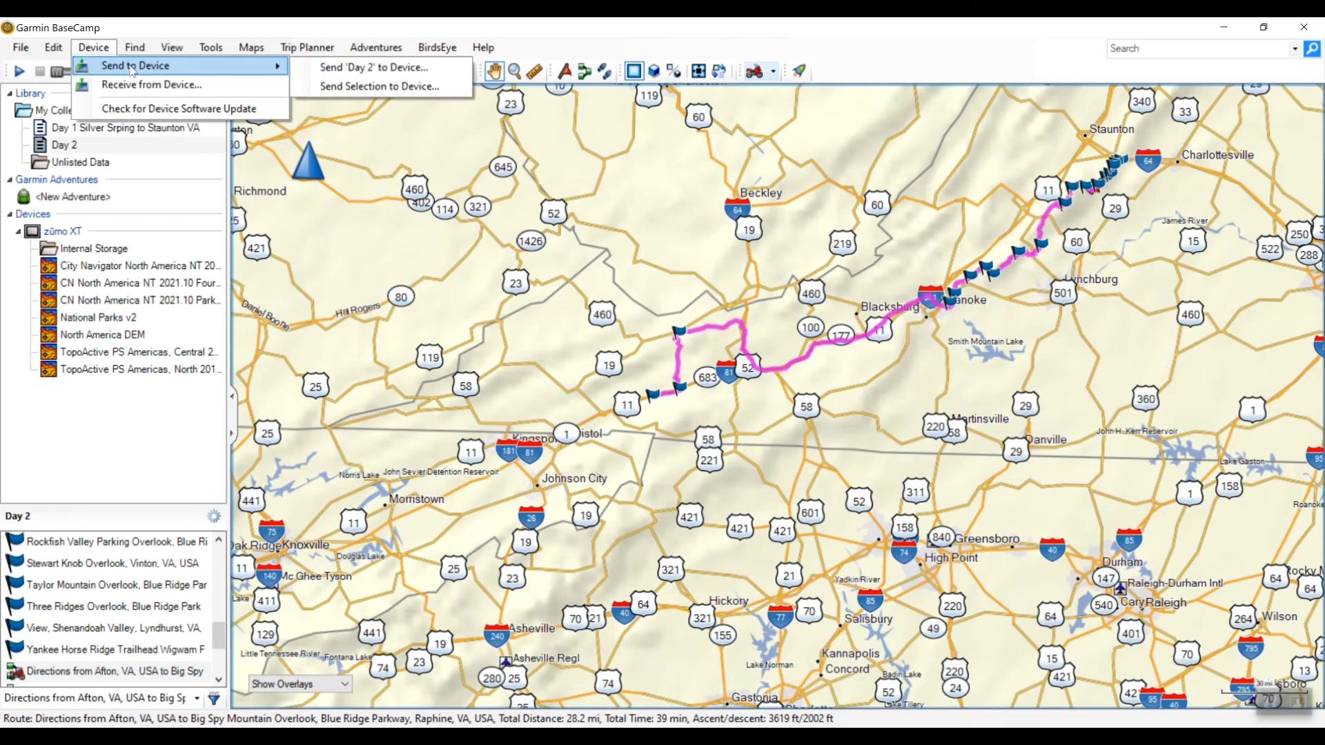
mouse_move(300, 59)
mouse_move(92, 48)
mouse_move(148, 65)
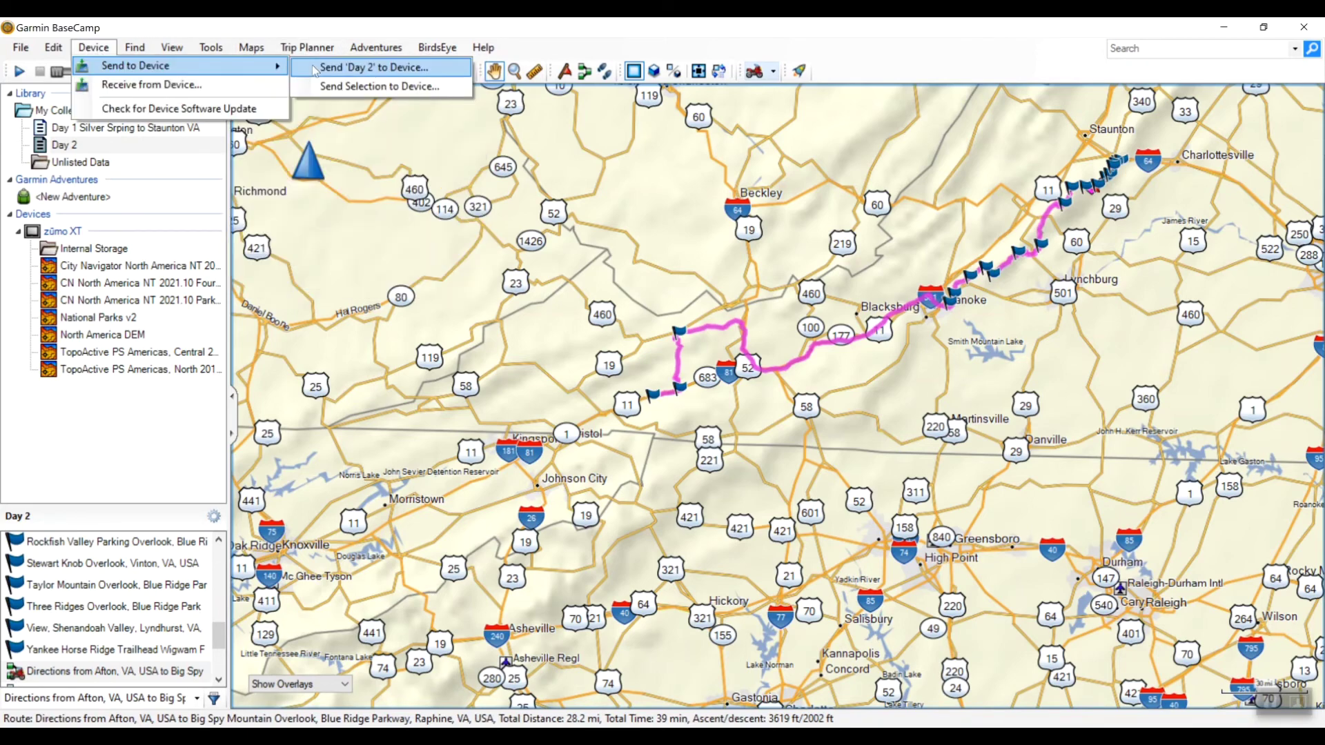
left_click(355, 64)
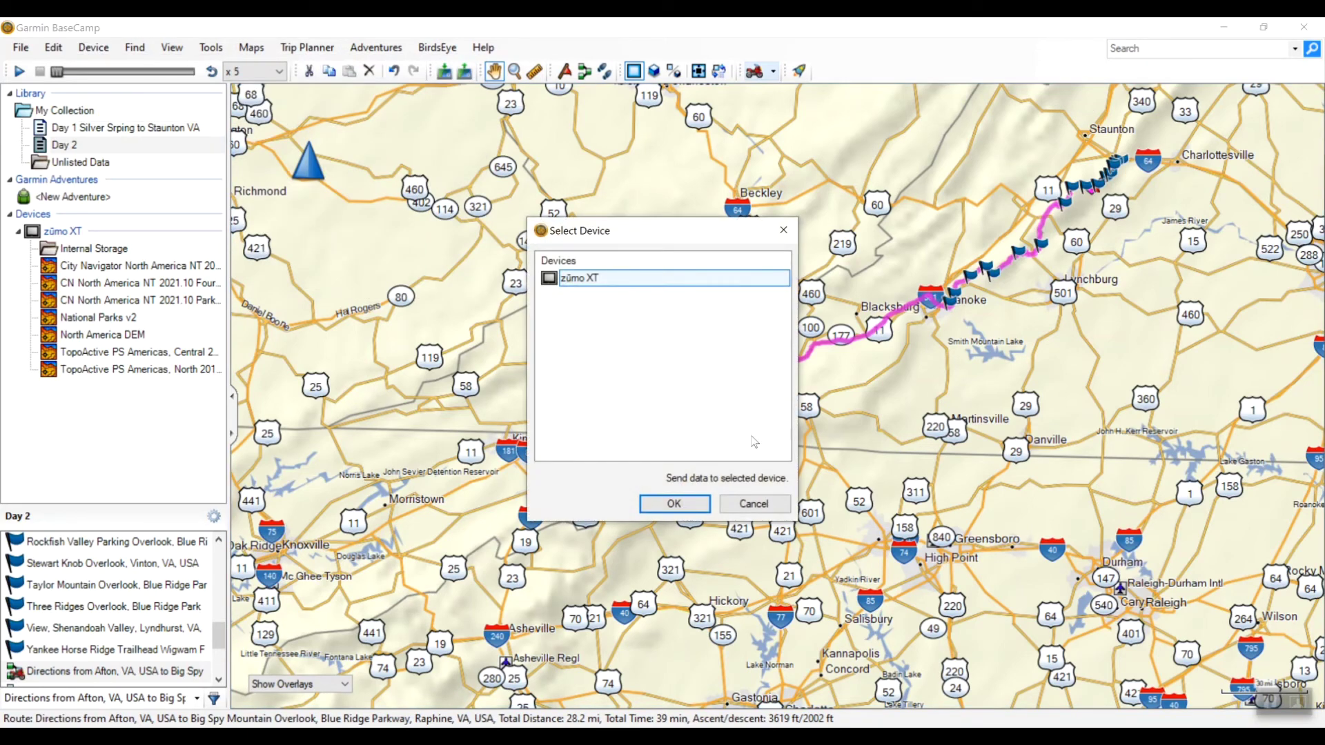
left_click(675, 504)
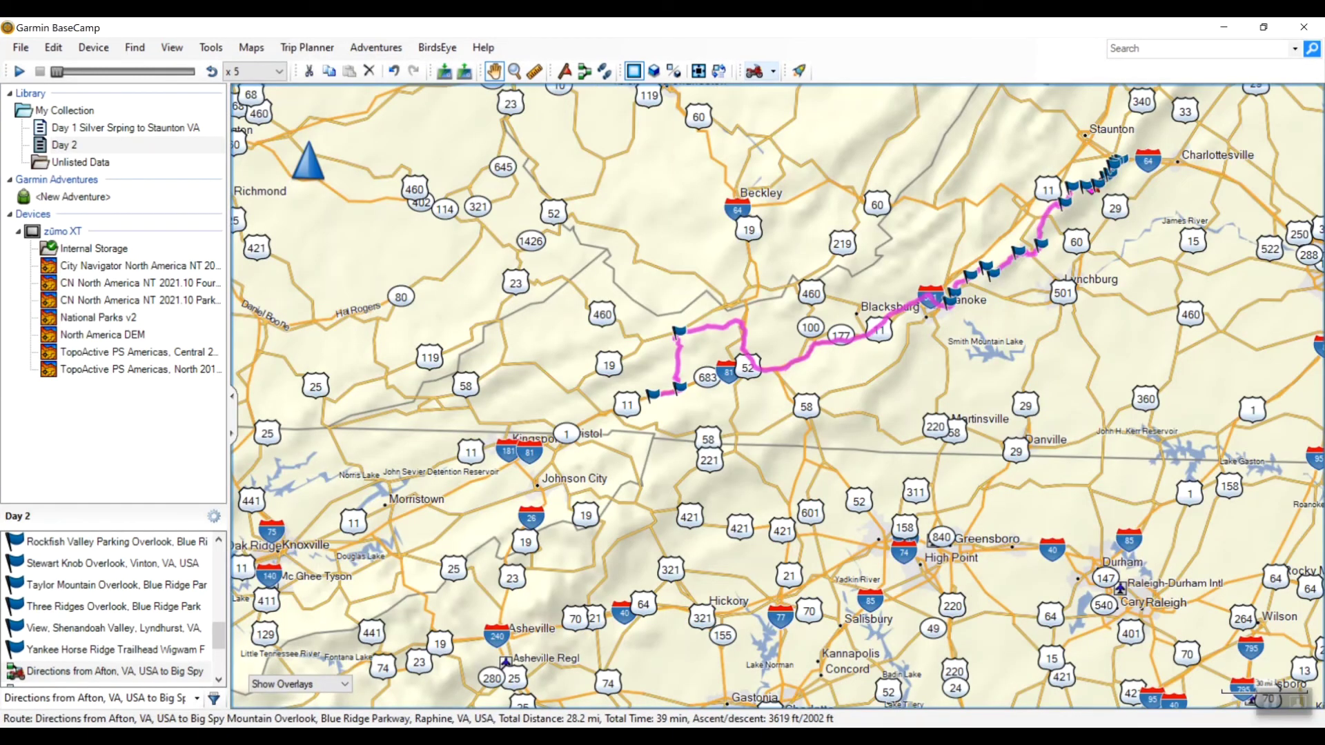
mouse_move(958, 735)
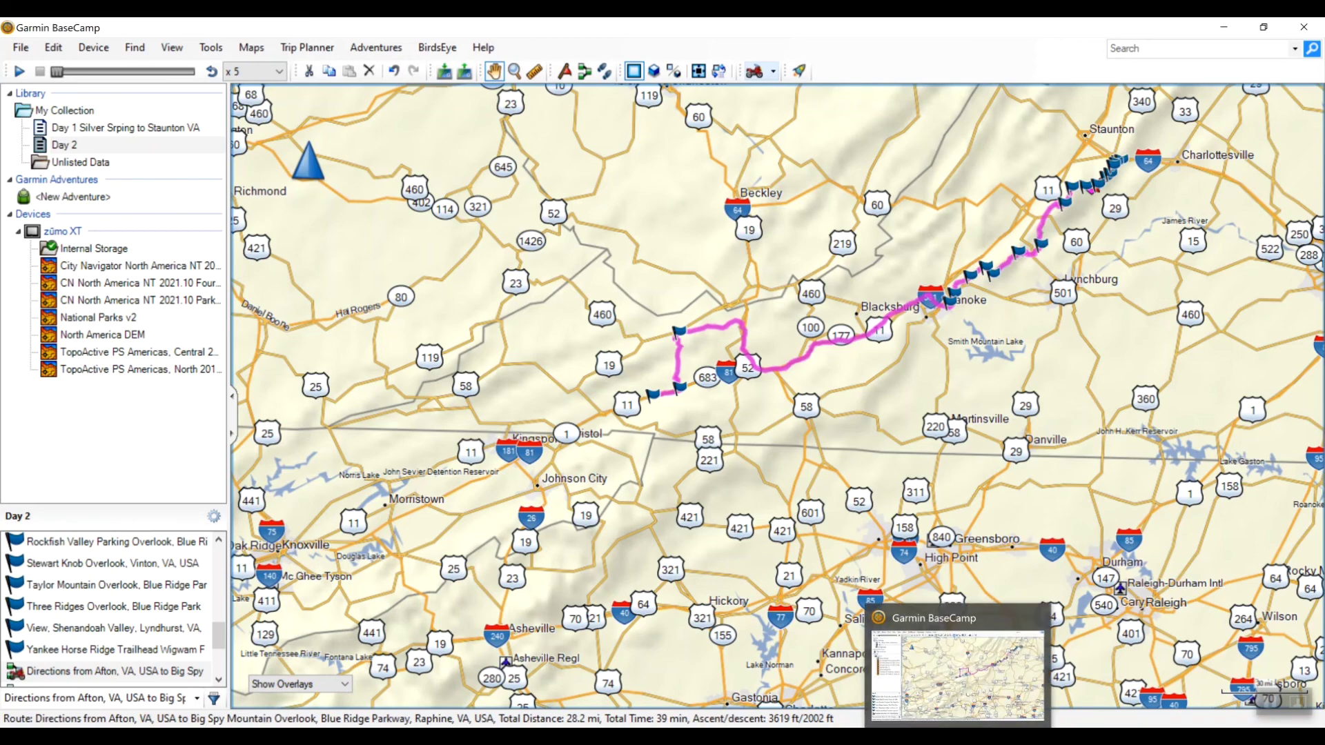